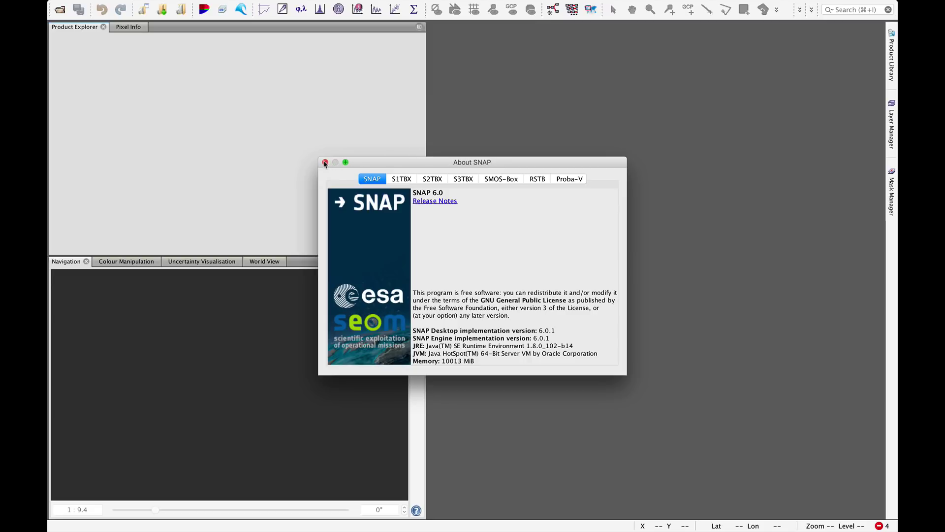
# Dismiss the About SNAP 6.0 window and bring up the File menu.
pyautogui.click(325, 163)
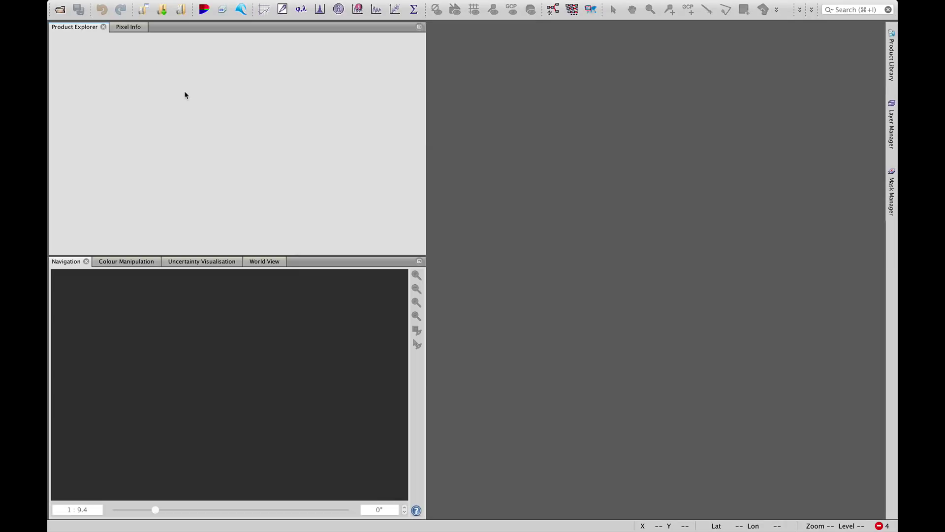
pyautogui.click(108, 5)
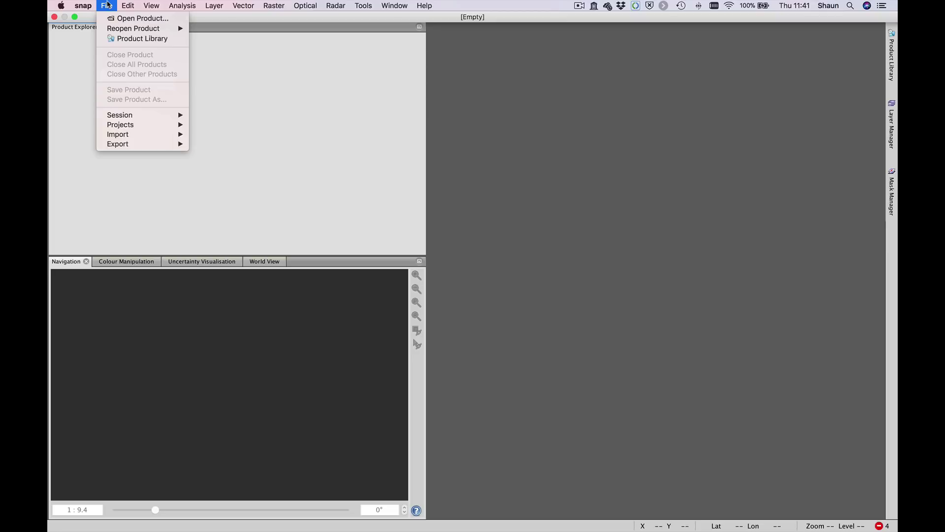
# Open the product WV2_05062010_Darwin.dim from the WV-2 folder.
pyautogui.click(113, 18)
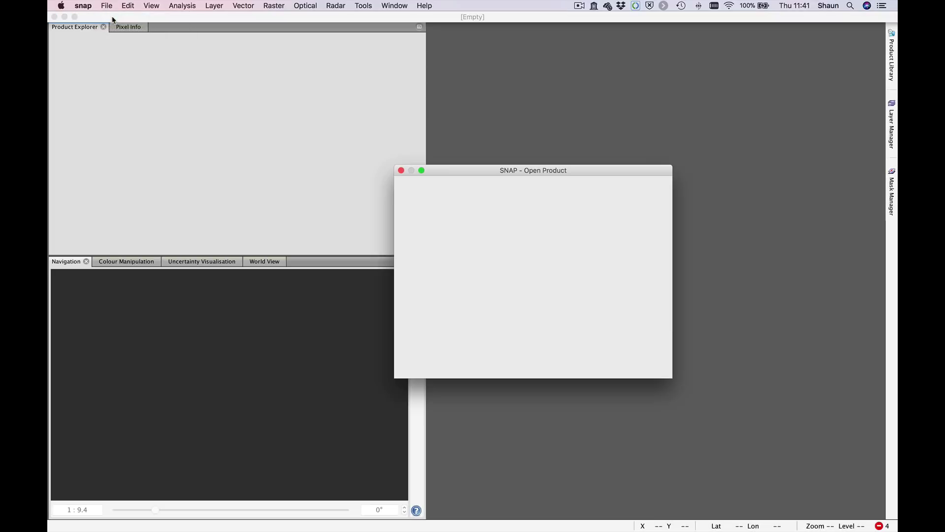
pyautogui.moveTo(448, 170); pyautogui.dragTo(388, 138)
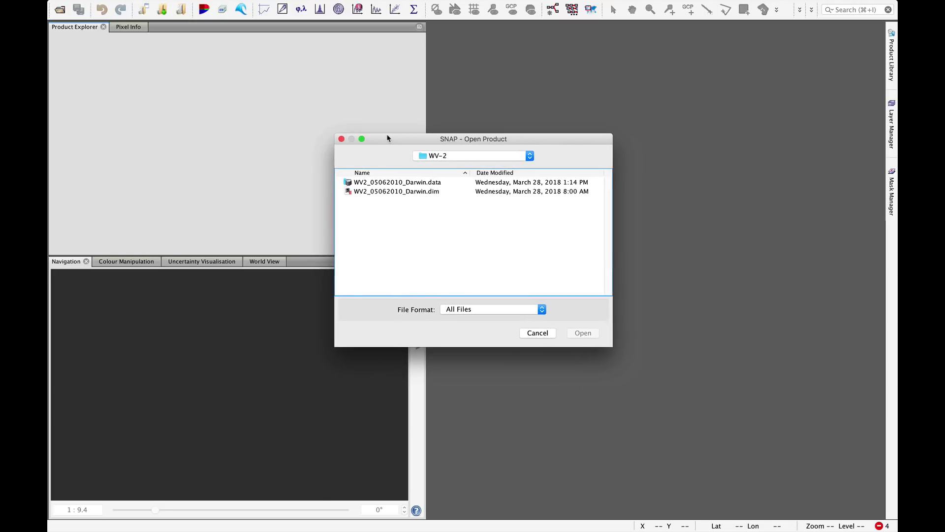
pyautogui.click(387, 192)
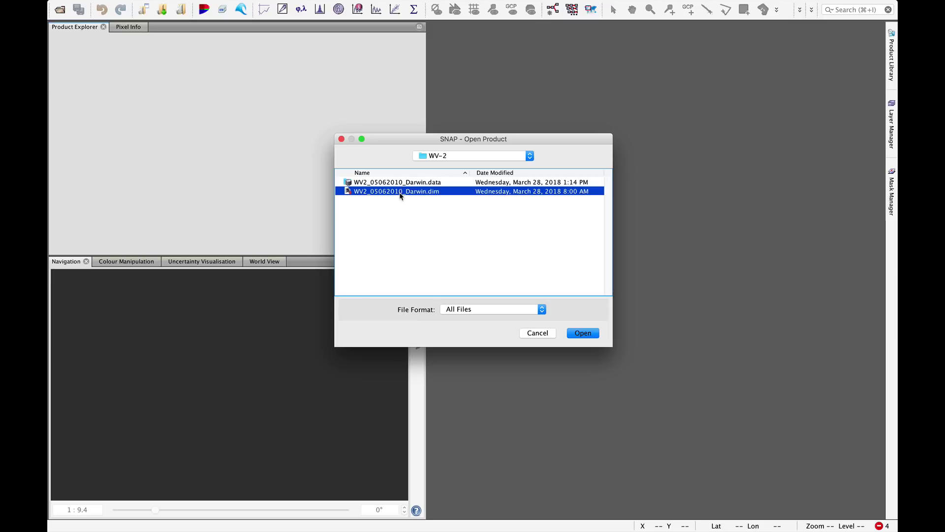
pyautogui.click(591, 335)
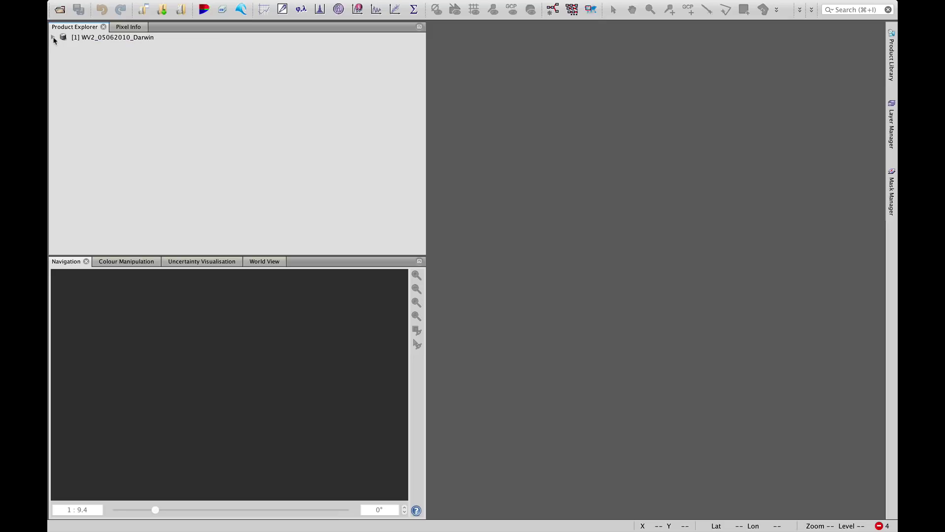
# Expand the Darwin product, peek into Metadata and Vector Data, and list its eight bands.
pyautogui.click(53, 38)
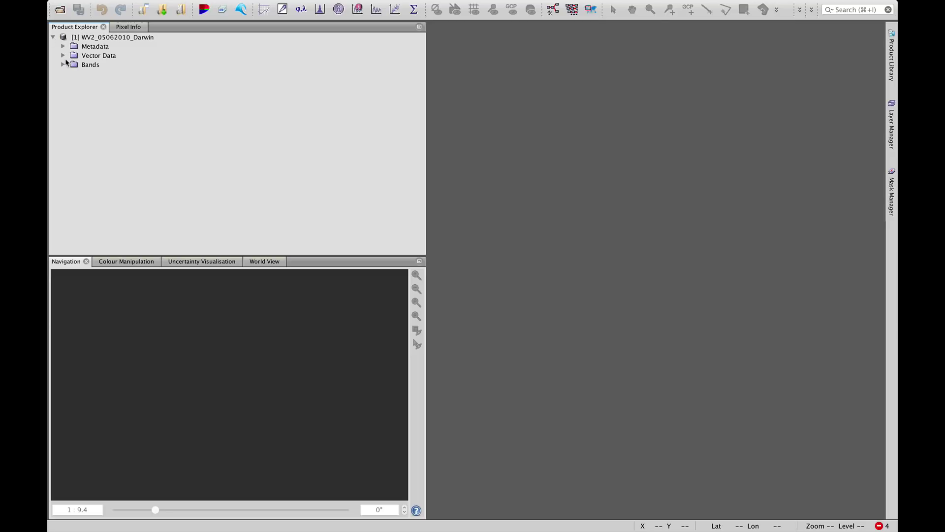
pyautogui.click(63, 47)
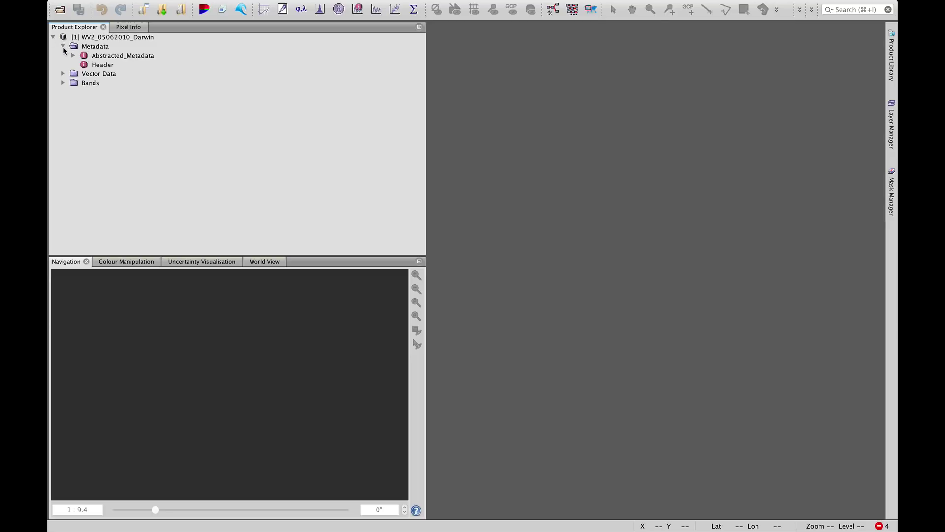
pyautogui.click(63, 46)
pyautogui.click(63, 55)
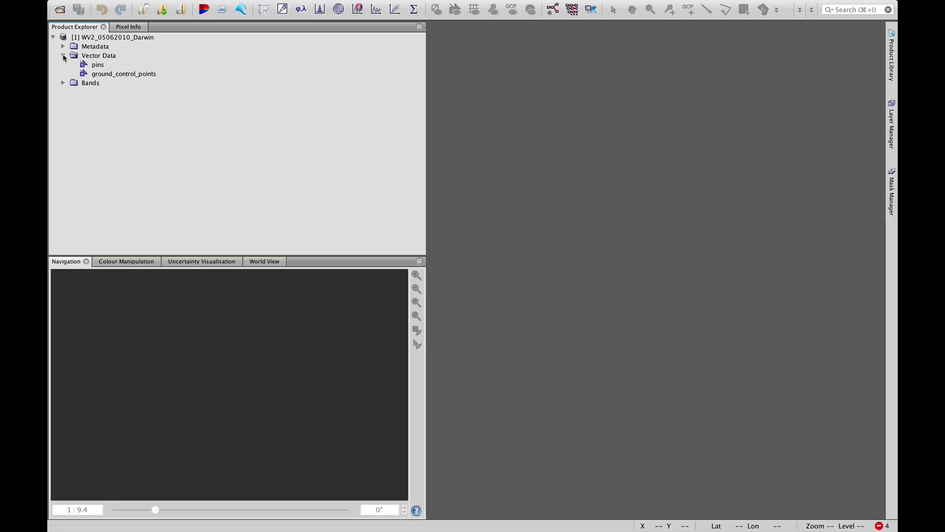
pyautogui.click(63, 56)
pyautogui.click(63, 65)
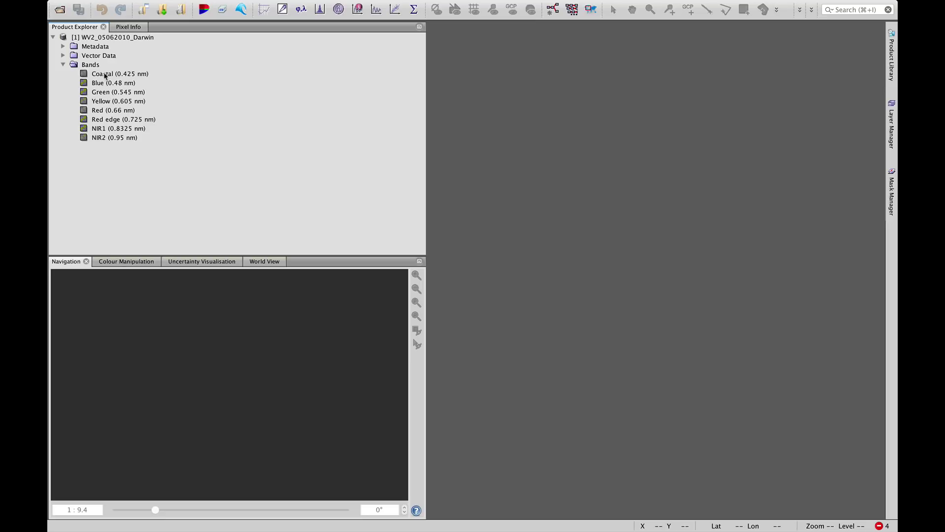
# Open an RGB image window of the Darwin product with the NASA L1 True Color profile.
pyautogui.rightClick(103, 38)
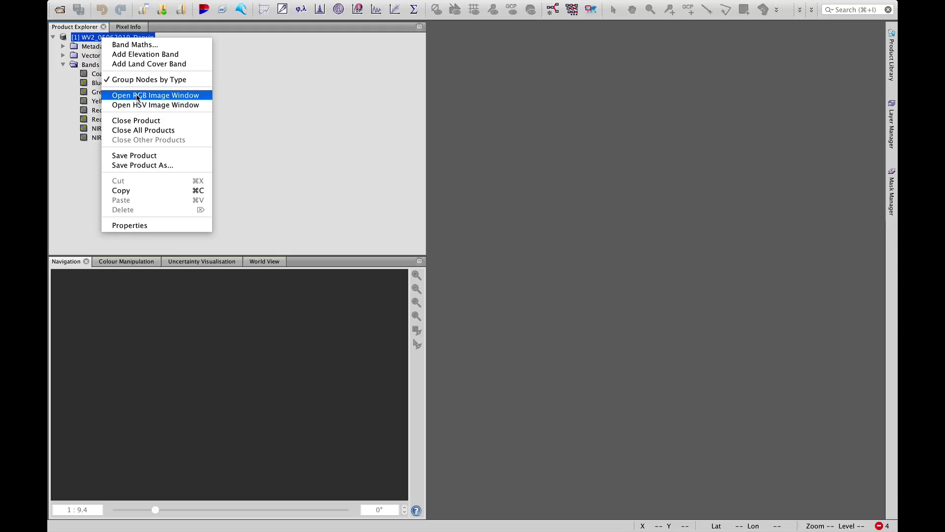
pyautogui.click(138, 96)
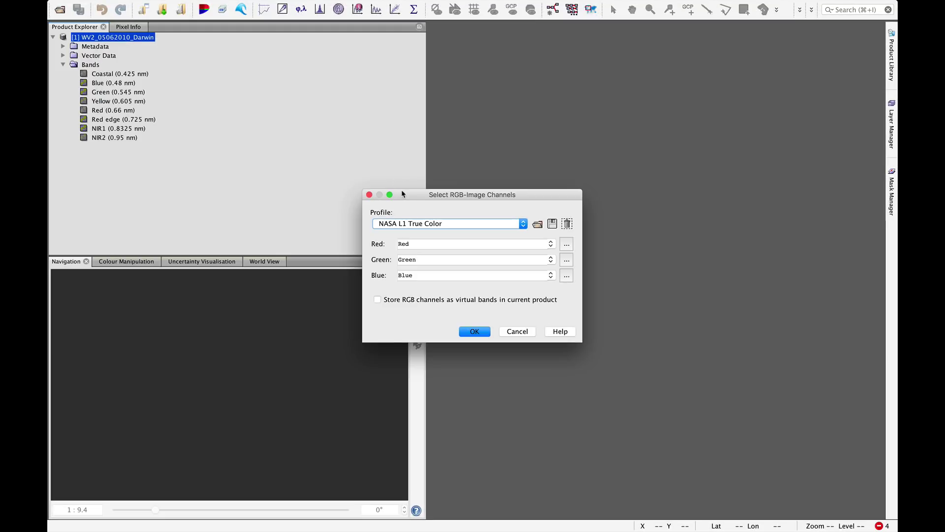
pyautogui.moveTo(403, 194); pyautogui.dragTo(378, 120)
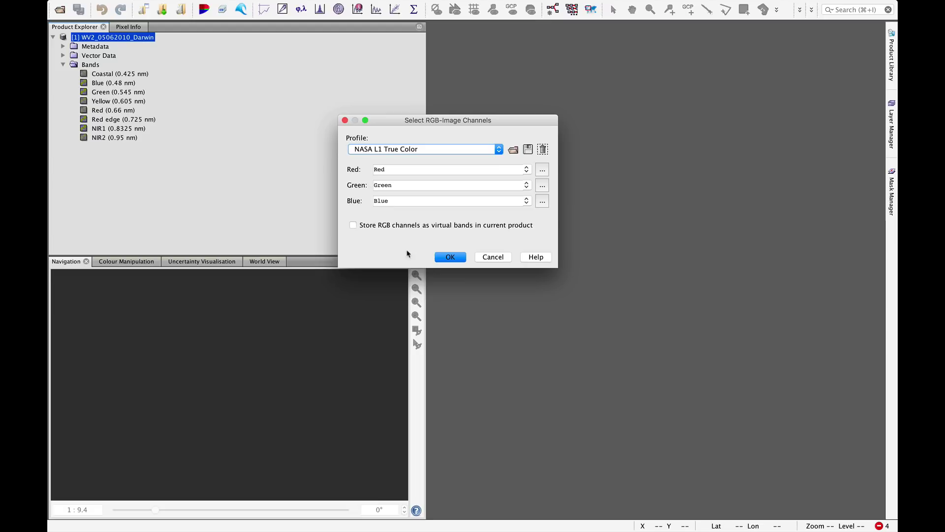
pyautogui.click(447, 257)
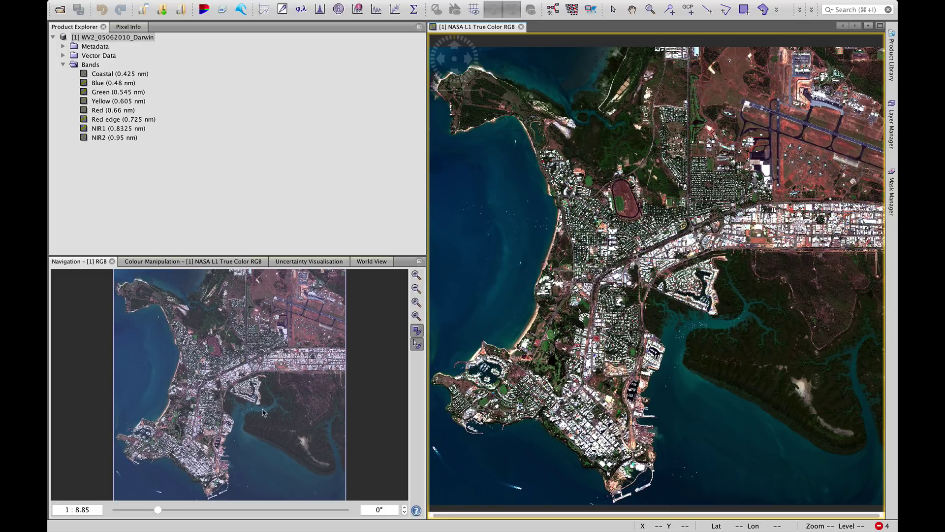
# Zoom the true-colour image to 1:1.45 and pan west to the lake, park and marina.
pyautogui.click(417, 275)
pyautogui.click(417, 276)
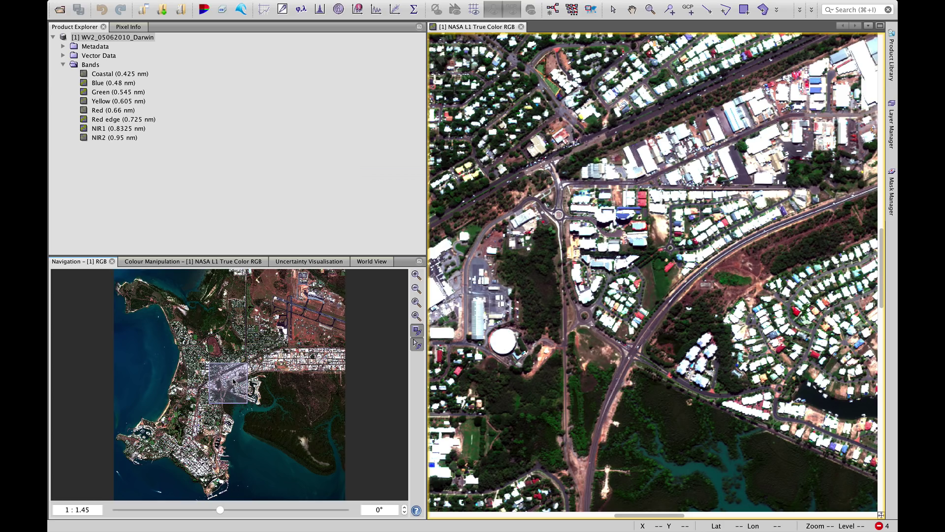
pyautogui.moveTo(234, 381); pyautogui.dragTo(195, 382)
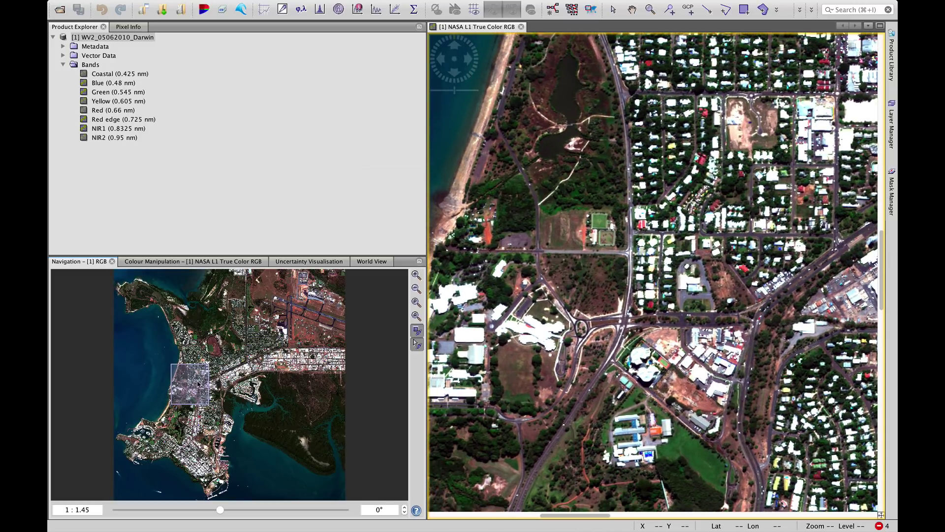
pyautogui.moveTo(194, 384); pyautogui.dragTo(148, 431)
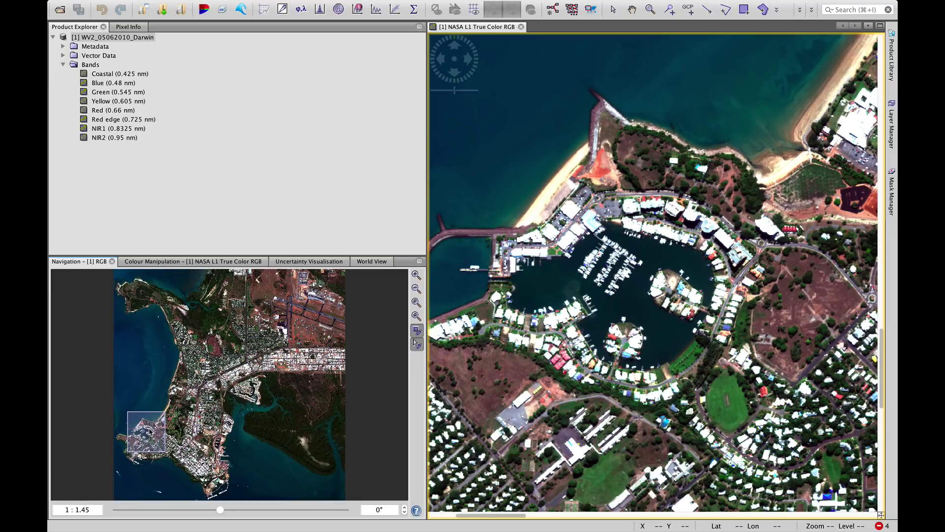
# Pan the close-up view north to the beach, then to the airport runways and forested peninsula.
pyautogui.moveTo(150, 431); pyautogui.dragTo(172, 333)
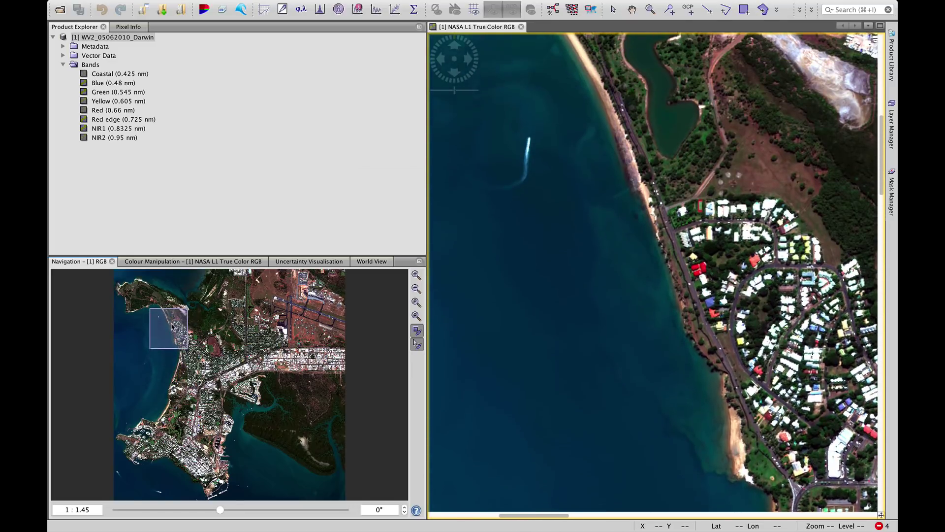
pyautogui.moveTo(172, 326); pyautogui.dragTo(313, 316)
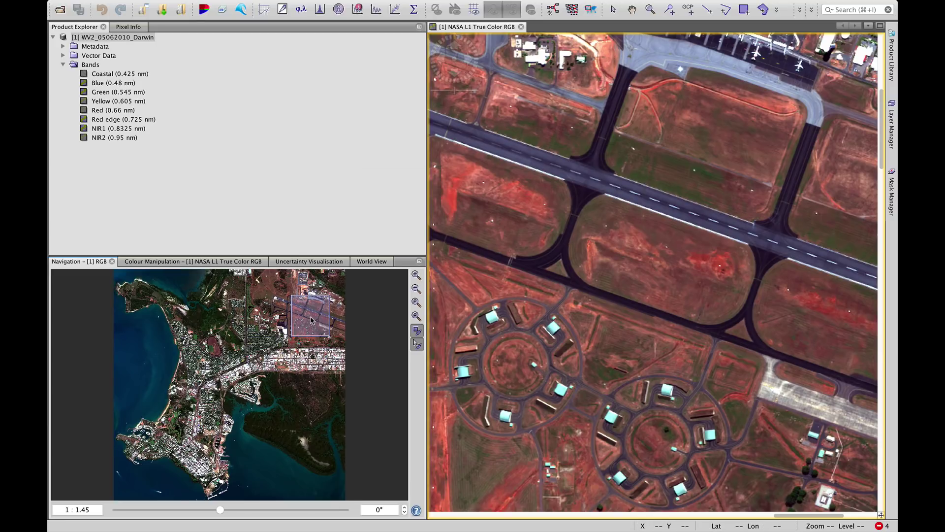
pyautogui.moveTo(310, 319); pyautogui.dragTo(320, 407)
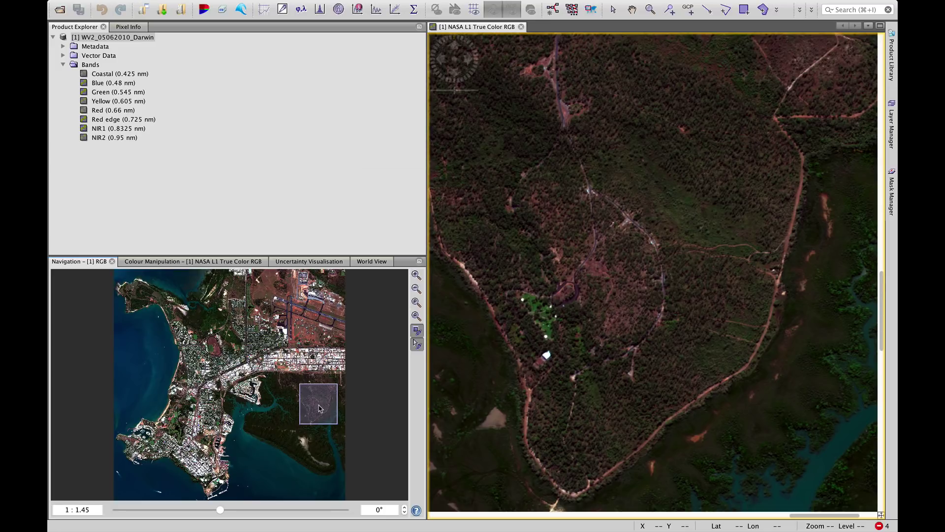
# Pan the close-up view past the river inlet, suburbs and beach oval onto the residential suburbs.
pyautogui.moveTo(321, 407); pyautogui.dragTo(291, 421)
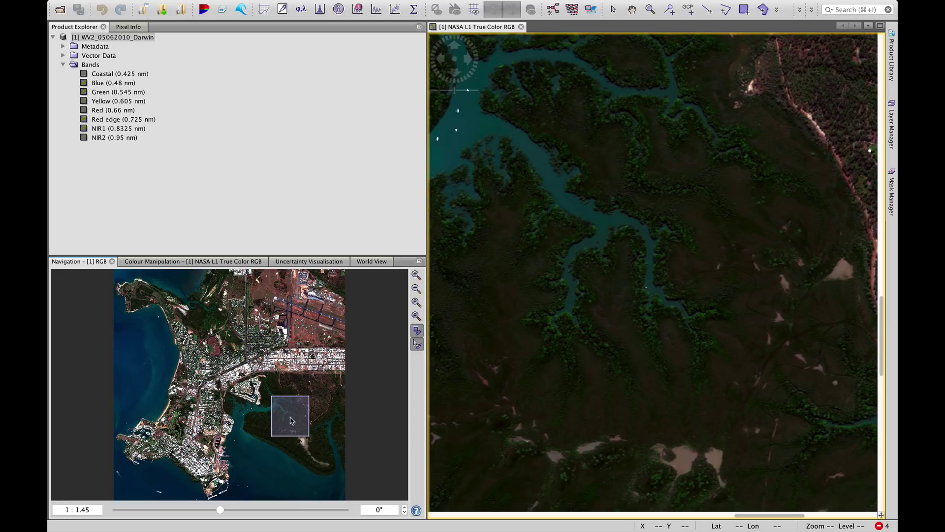
pyautogui.moveTo(285, 418); pyautogui.dragTo(181, 389)
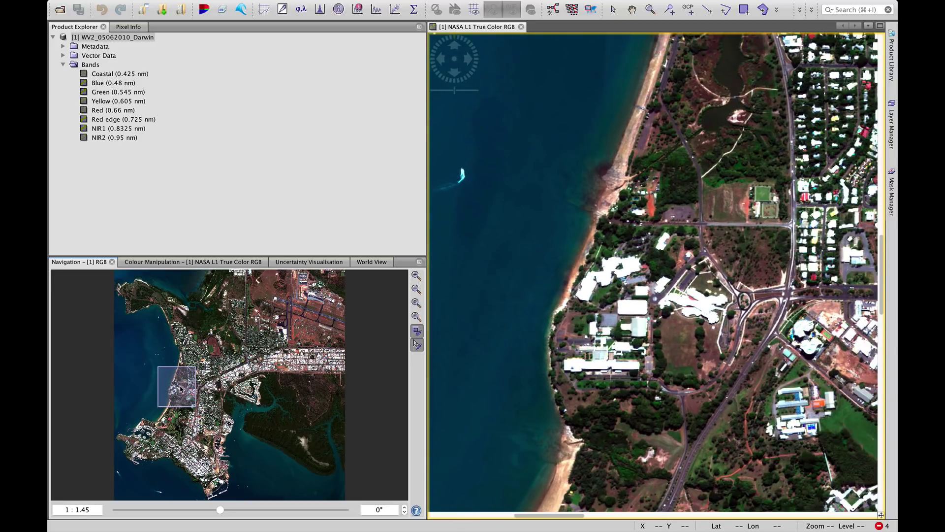
pyautogui.moveTo(181, 388); pyautogui.dragTo(289, 310)
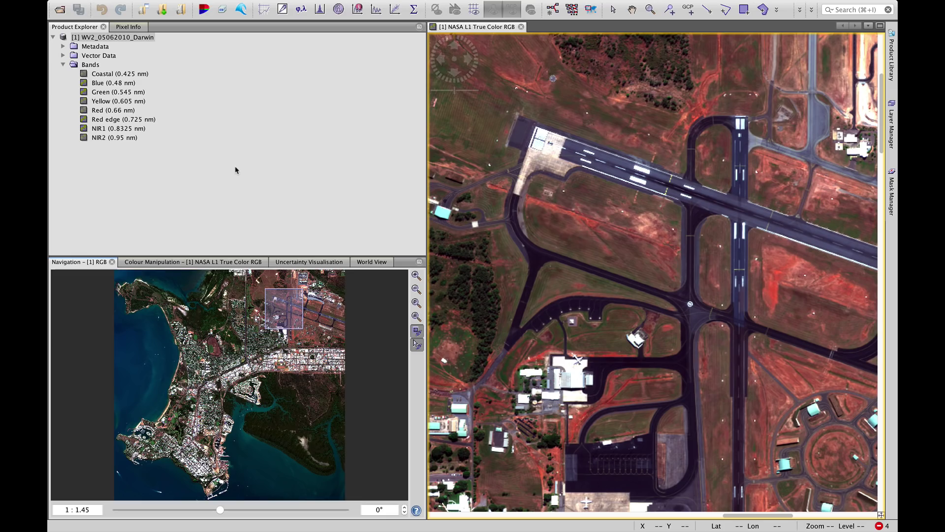
pyautogui.moveTo(273, 301); pyautogui.dragTo(224, 306)
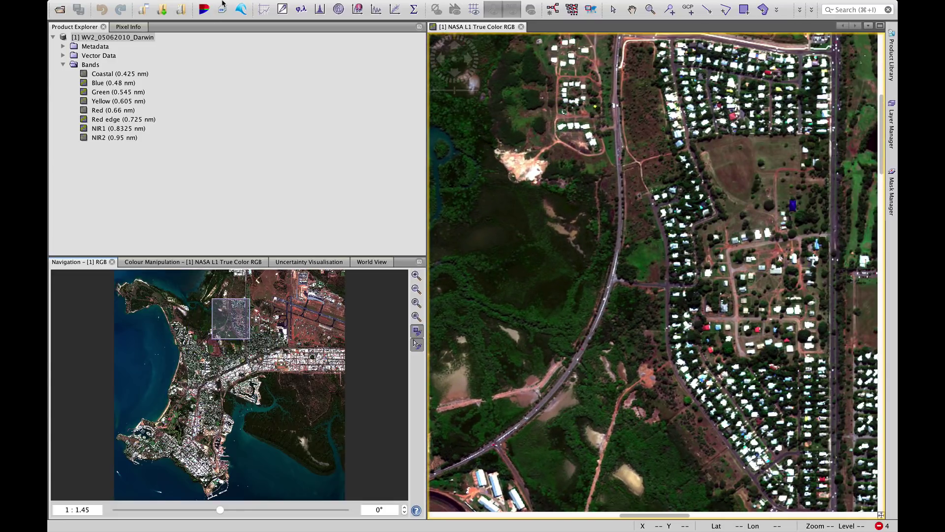
# Open the Optical Spectrum View, pan the image to the coastline, then close the spectrum viewer.
pyautogui.moveTo(224, 2)
pyautogui.click(305, 5)
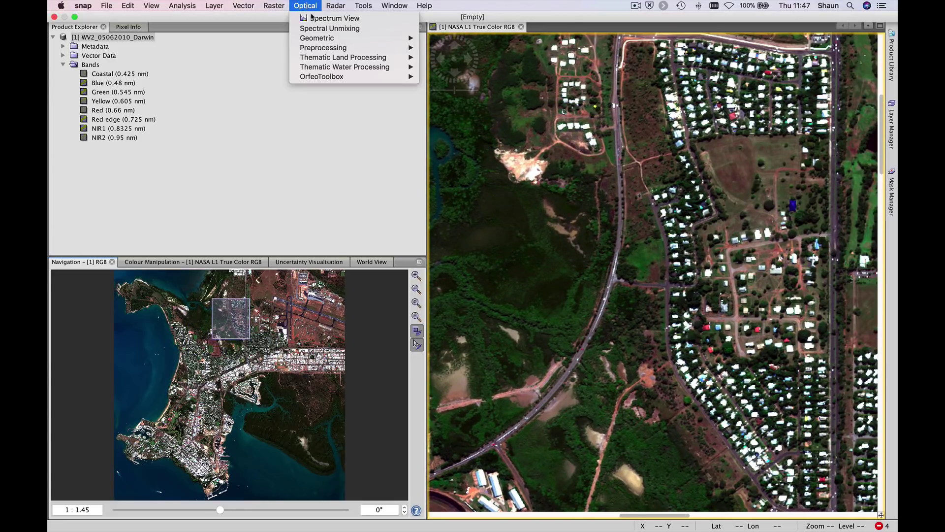
pyautogui.click(315, 20)
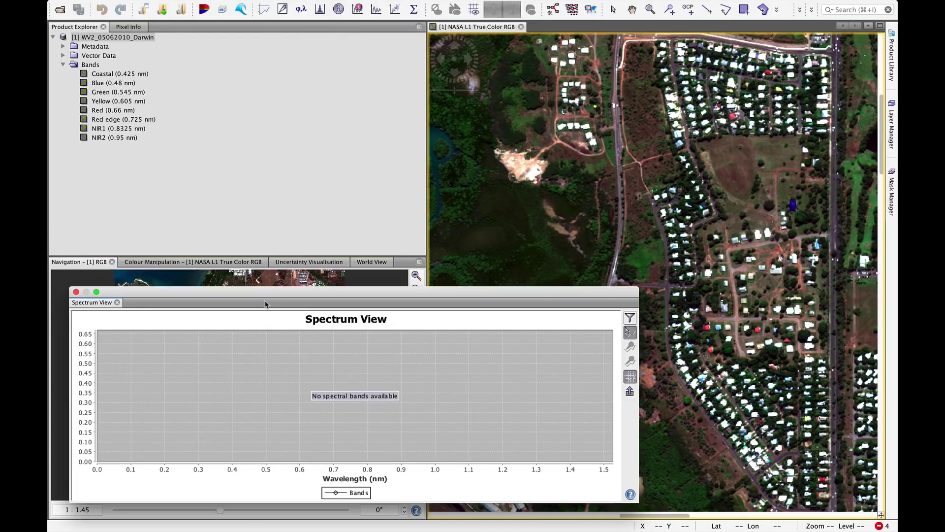
pyautogui.moveTo(271, 298); pyautogui.dragTo(382, 74)
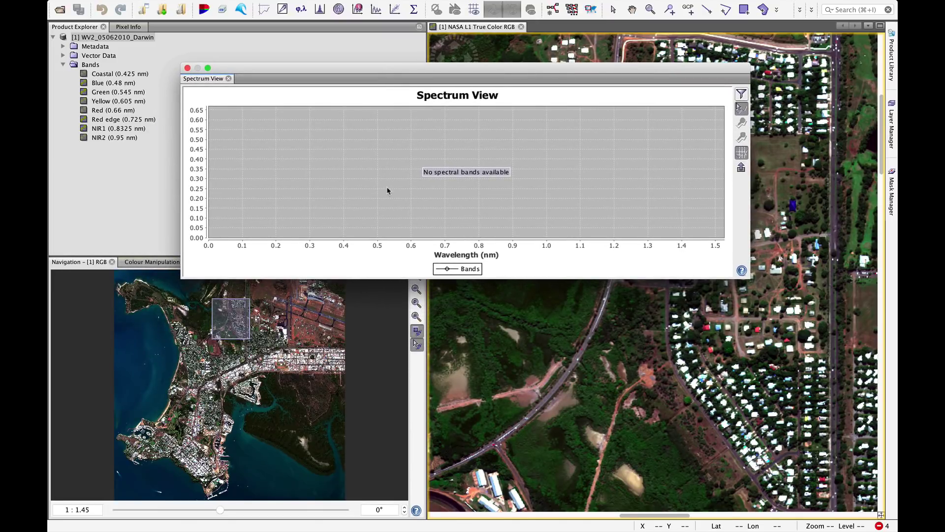
pyautogui.moveTo(241, 321); pyautogui.dragTo(188, 367)
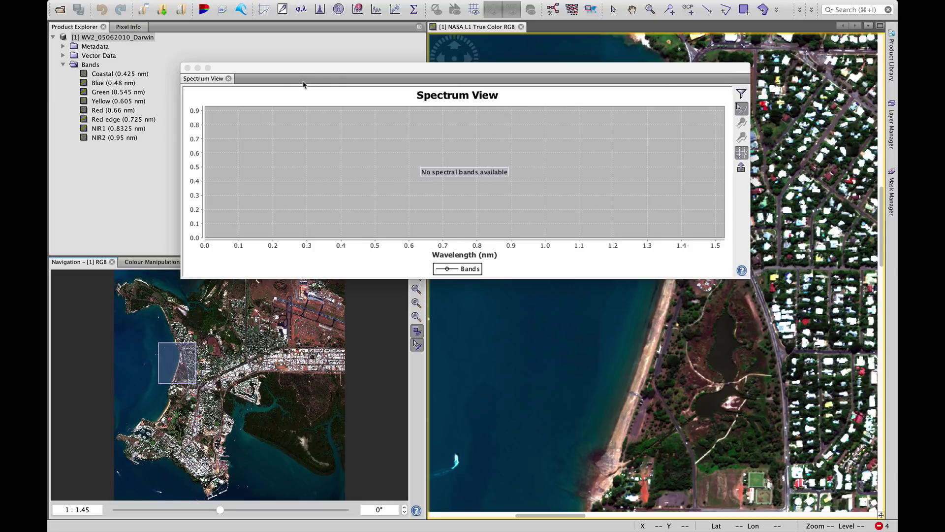
pyautogui.click(188, 68)
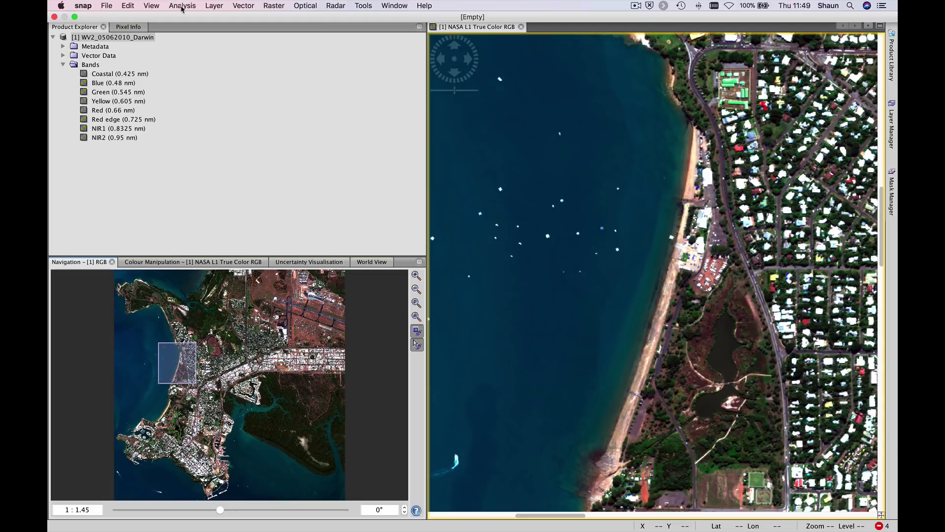
# Open a new Scatter Plot window from the Analysis menu and reposition it.
pyautogui.click(182, 6)
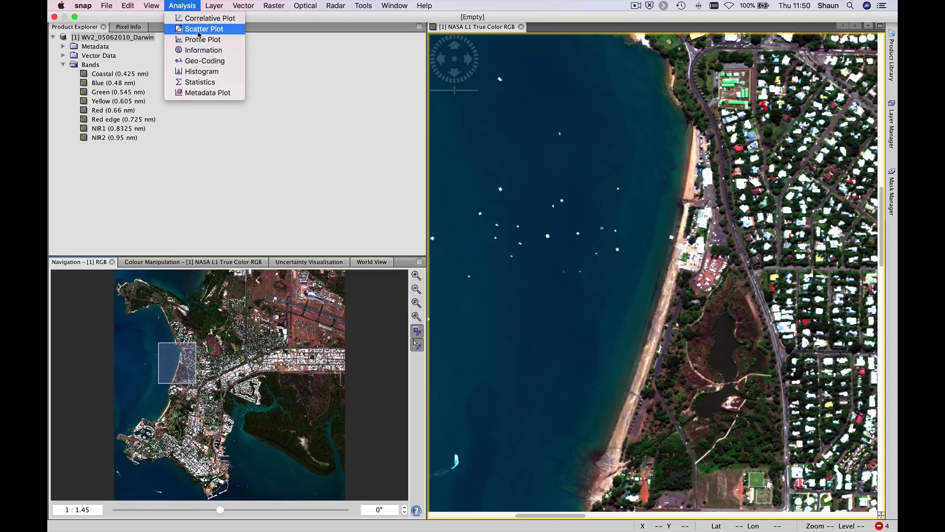
pyautogui.click(198, 33)
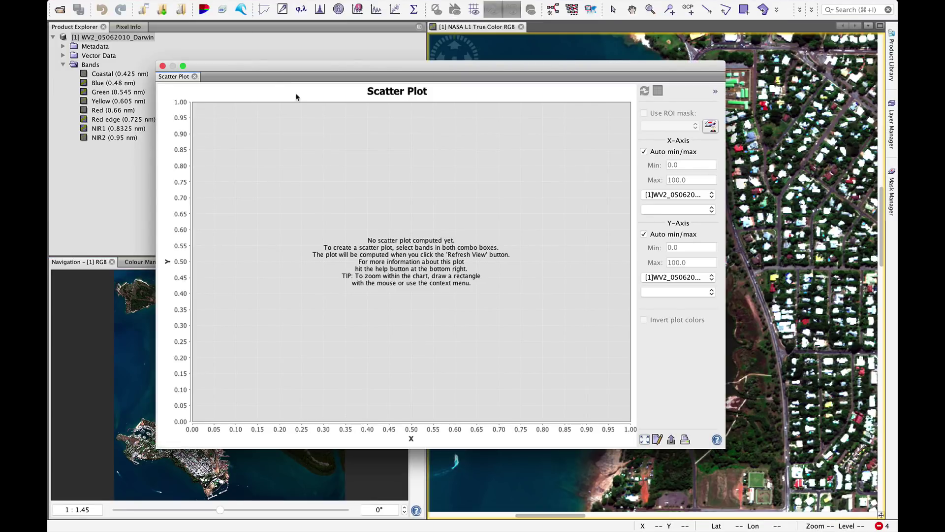
pyautogui.moveTo(284, 71); pyautogui.dragTo(319, 63)
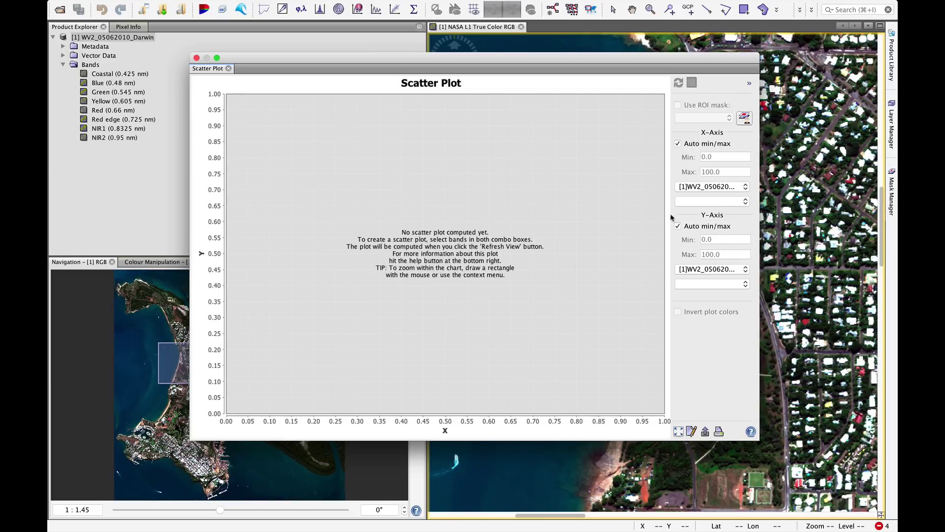
# Select the WorldView-2 product and set the scatter plot X axis to Red, Y axis to NIR1.
pyautogui.click(697, 189)
pyautogui.click(697, 189)
pyautogui.click(715, 202)
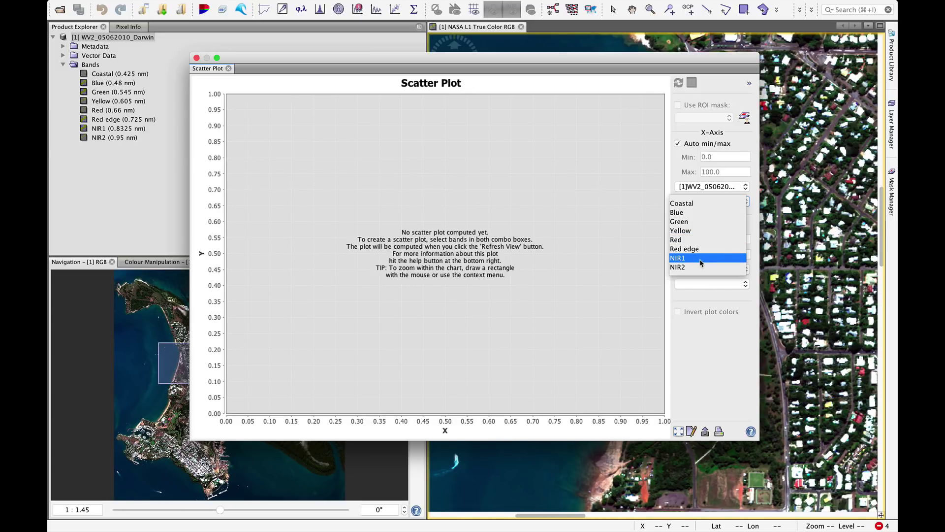
pyautogui.click(697, 241)
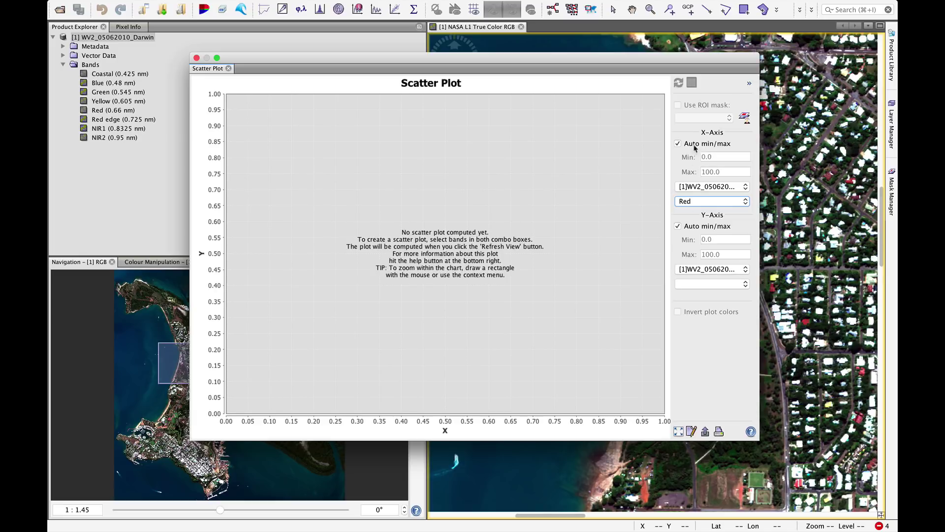
pyautogui.click(701, 283)
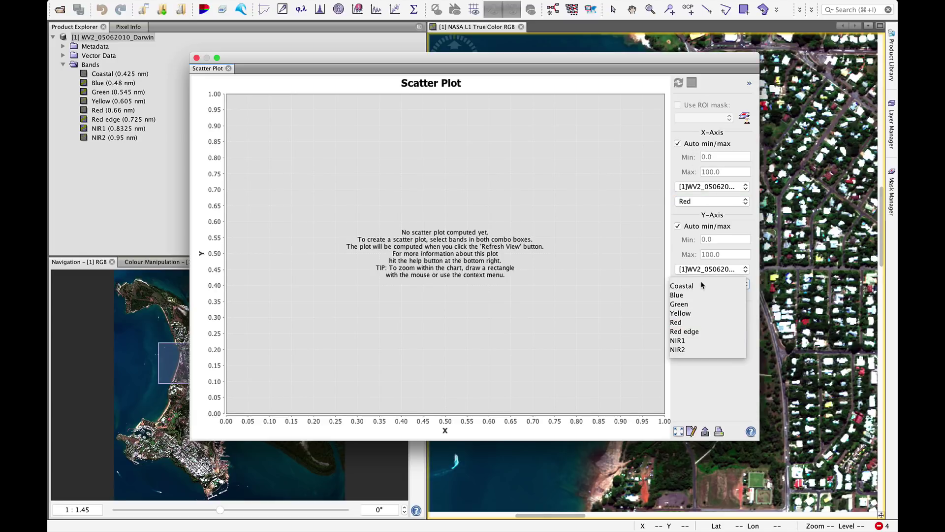
pyautogui.click(699, 341)
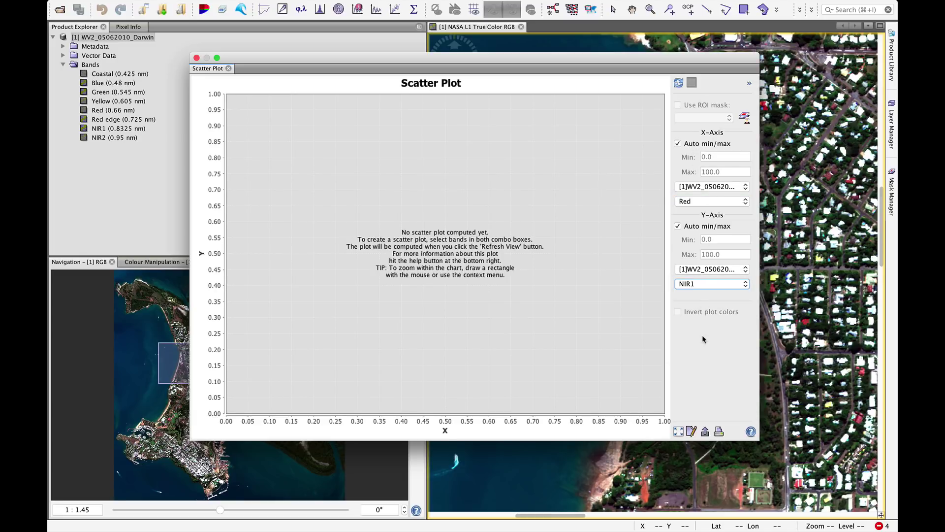
# Refresh the Red versus NIR1 scatter plot so its density cloud is computed, axes up to about 0.9.
pyautogui.click(678, 85)
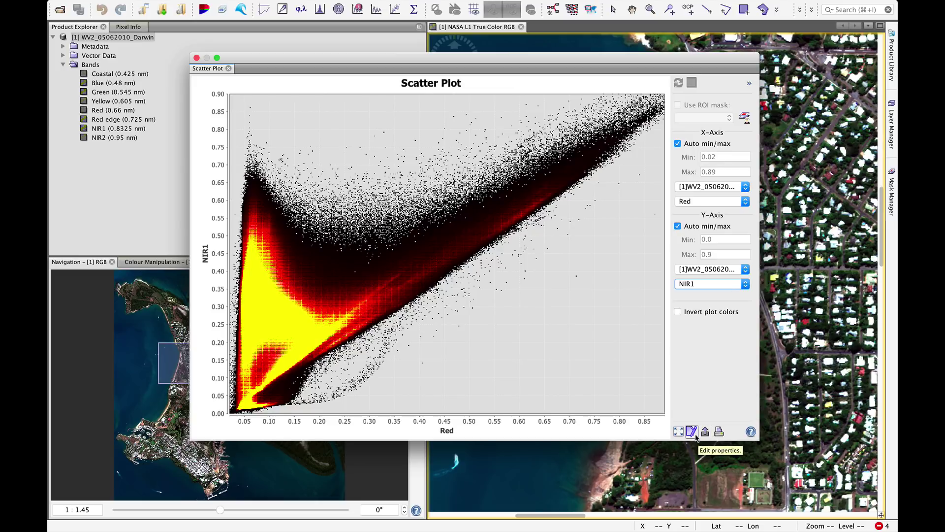
pyautogui.click(691, 431)
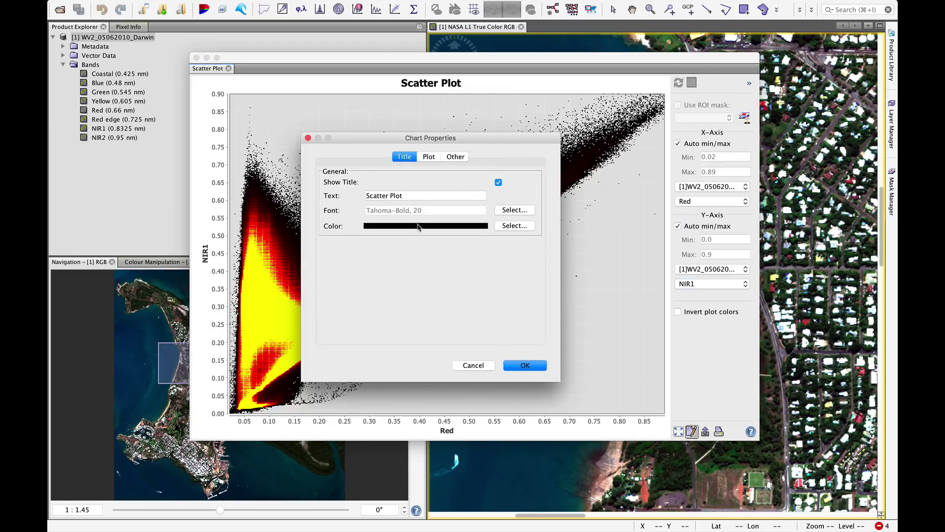
pyautogui.click(410, 195)
pyautogui.click(430, 158)
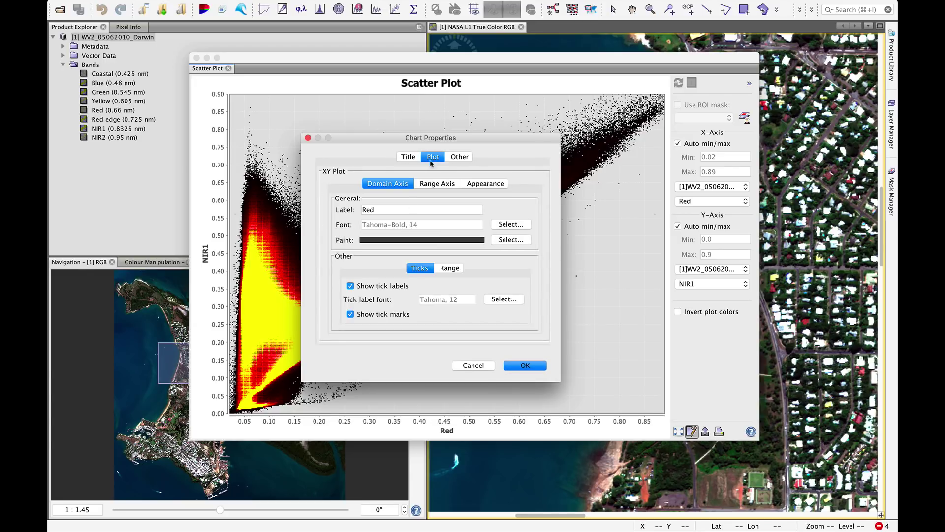
pyautogui.click(448, 185)
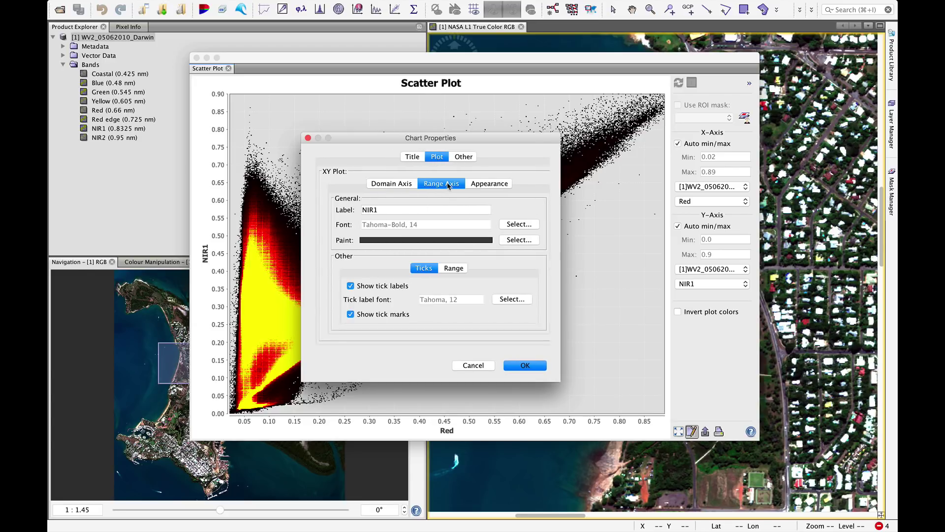
pyautogui.click(487, 184)
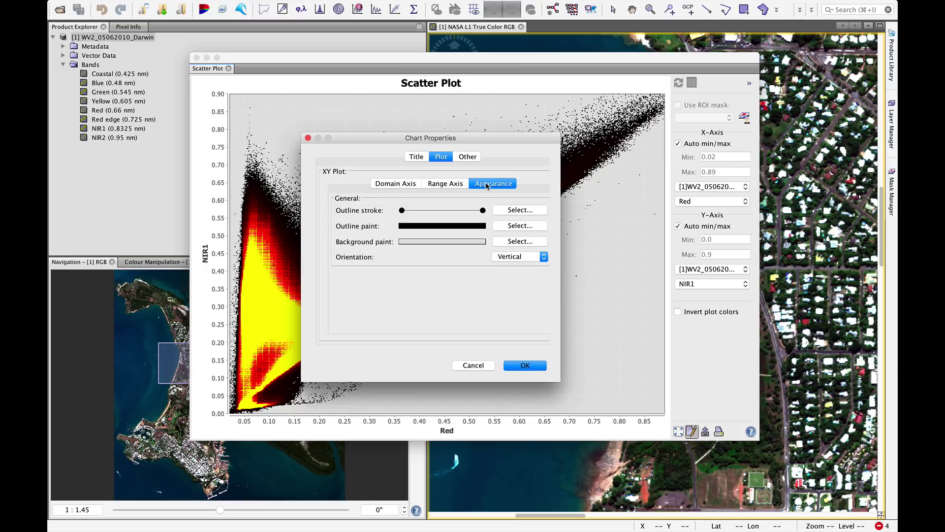
pyautogui.click(472, 157)
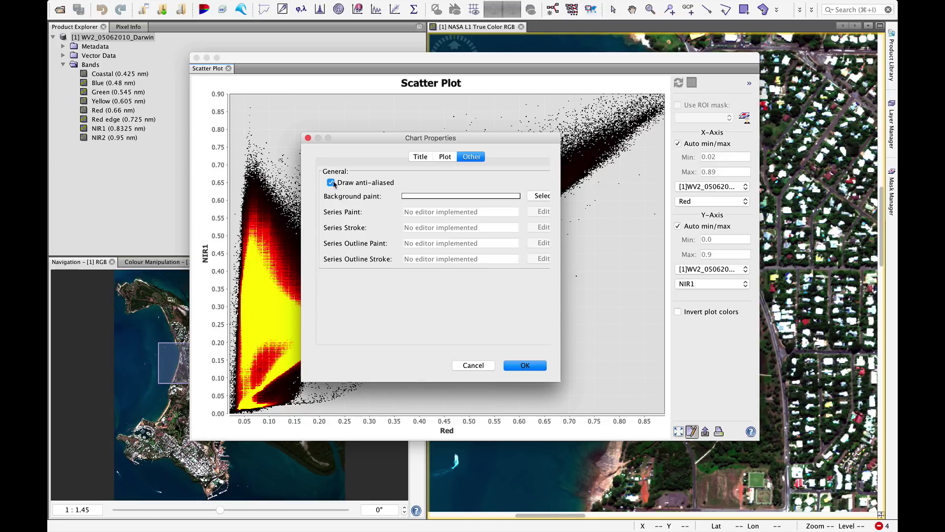
pyautogui.click(308, 138)
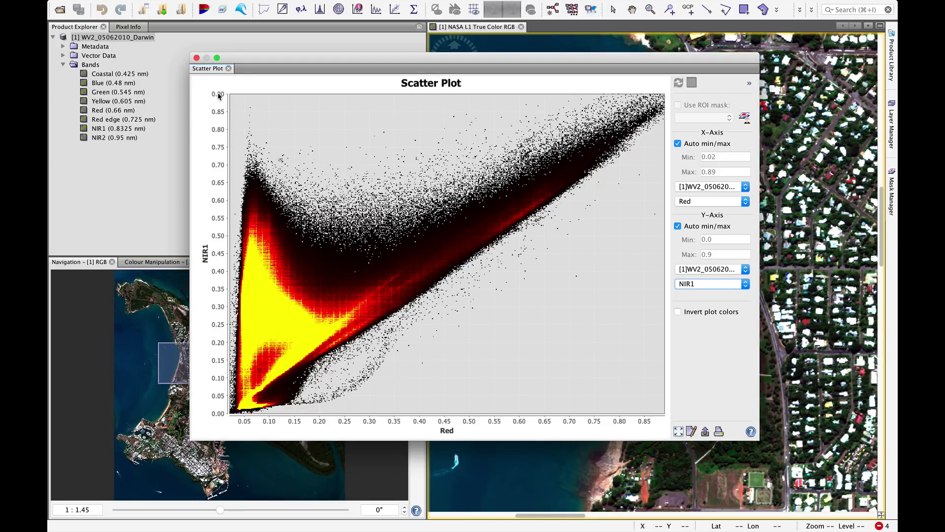
# Close the Scatter Plot window to return to the Darwin true-colour image view.
pyautogui.click(197, 58)
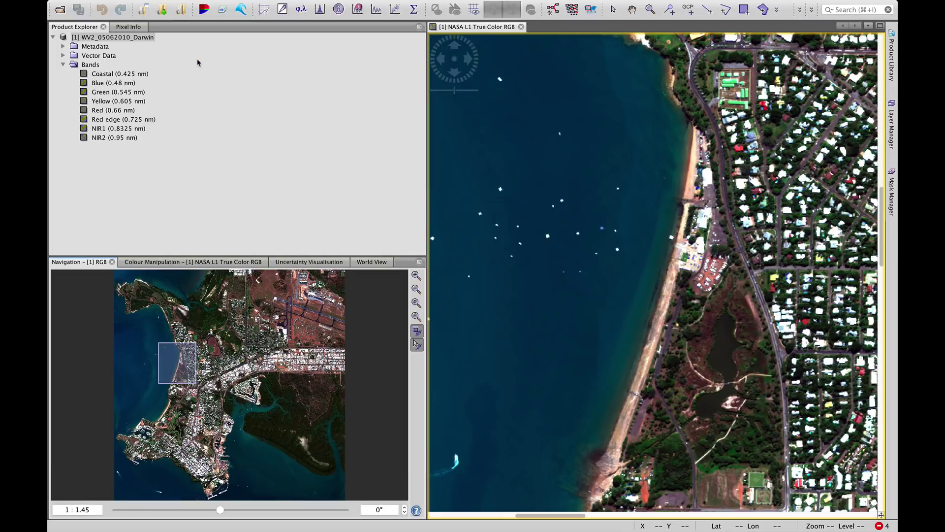